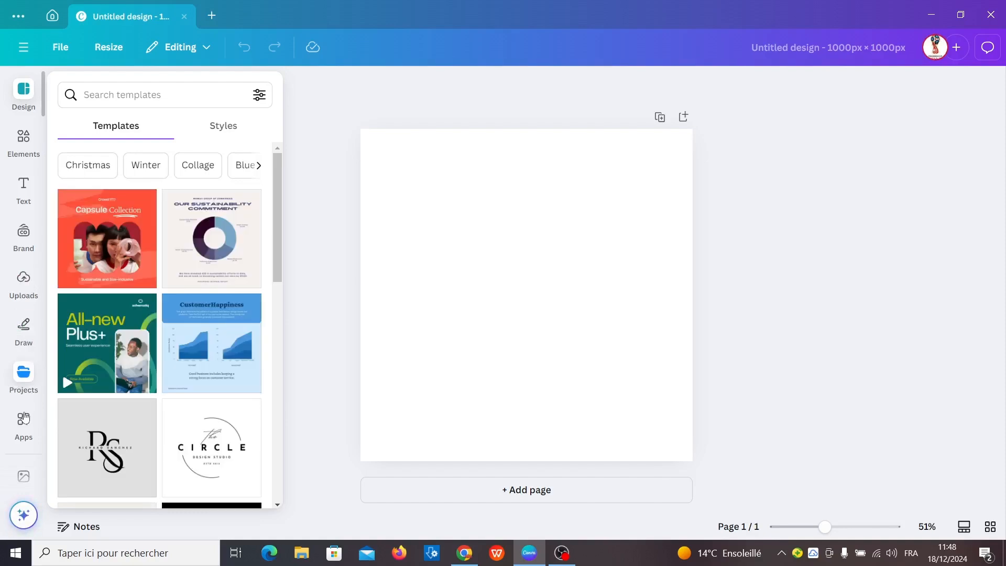
Find the DressUp AI app by searching the apps for "dress" and open it
left_click(23, 414)
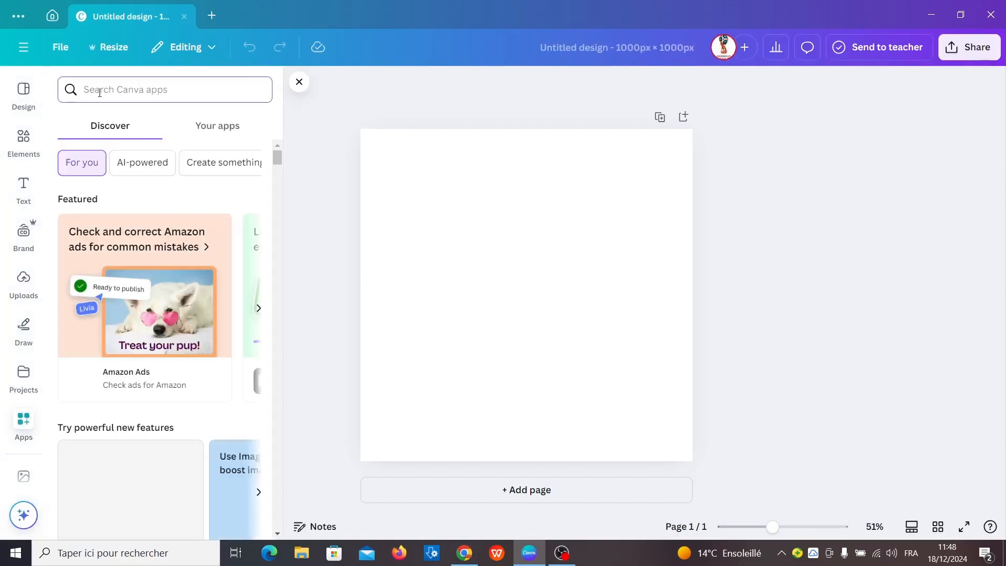
type("dress")
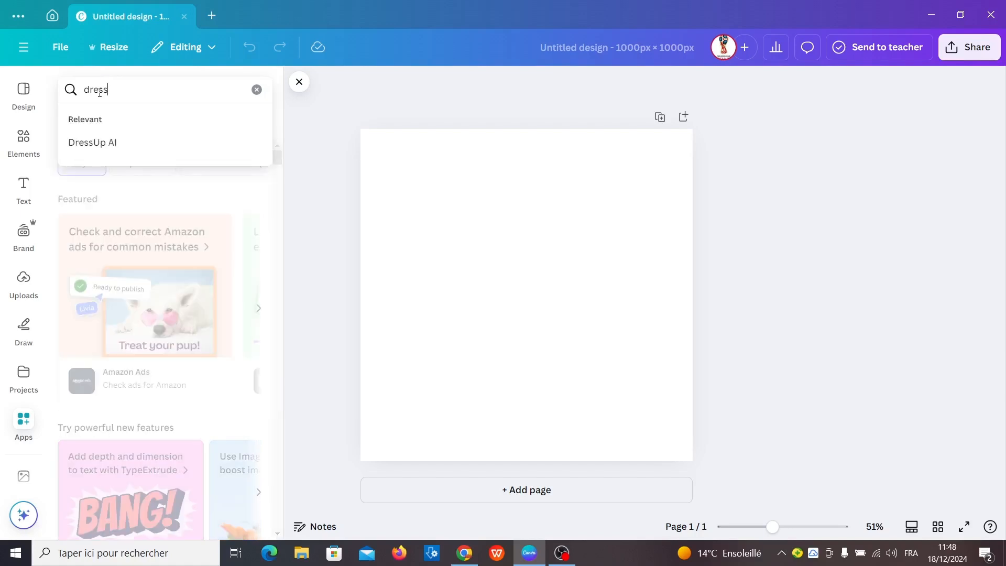
left_click(98, 149)
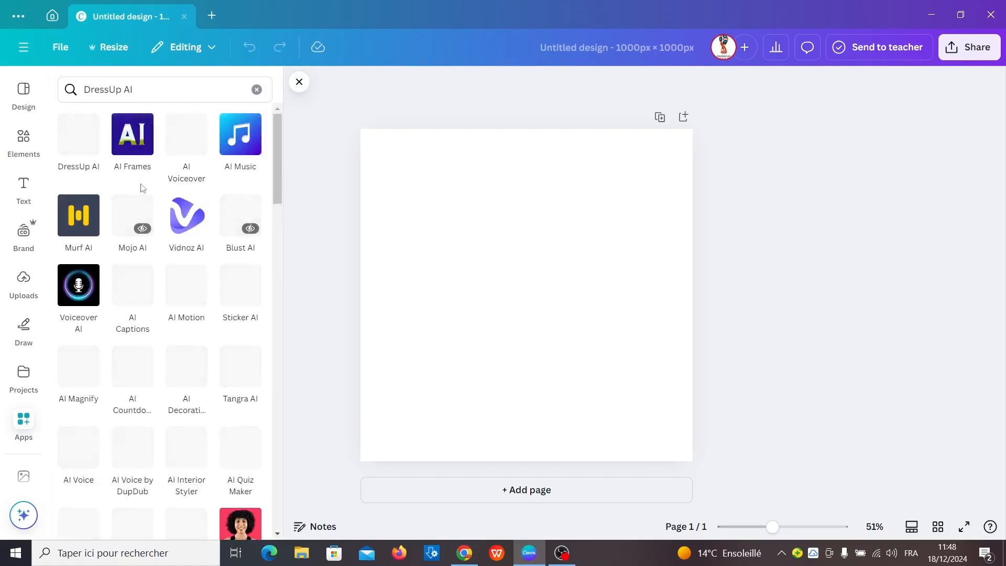
left_click(76, 144)
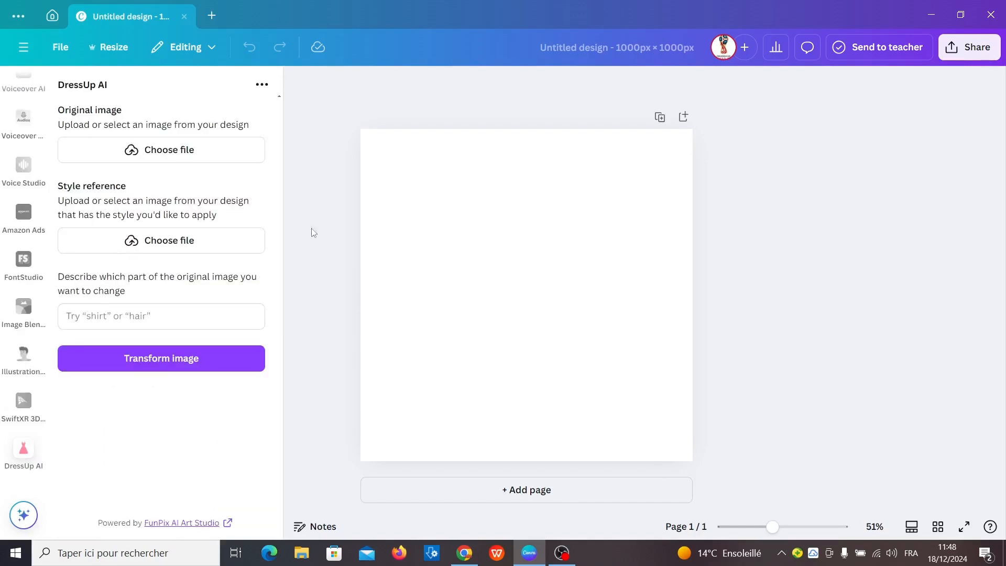
left_click(212, 152)
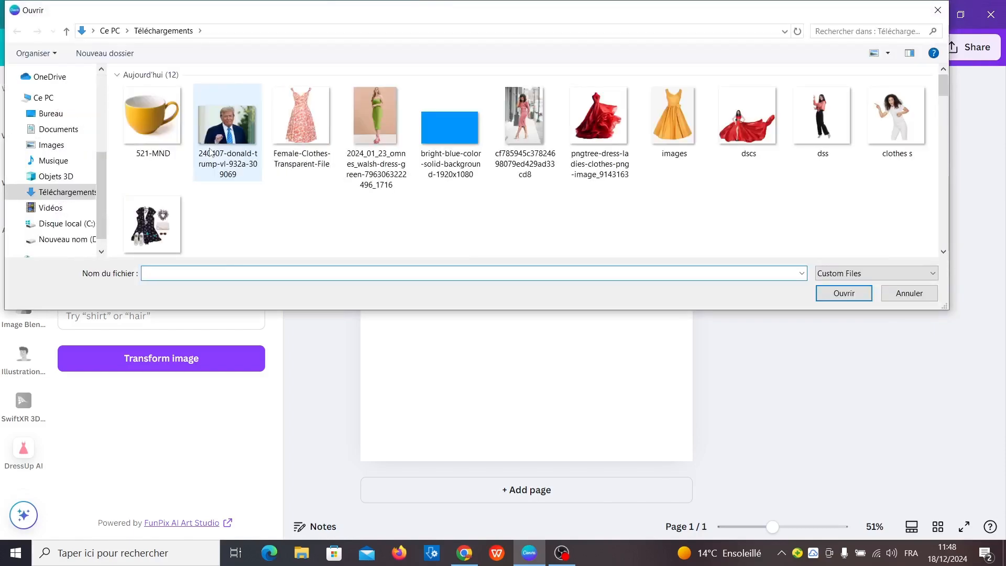
double_click(525, 125)
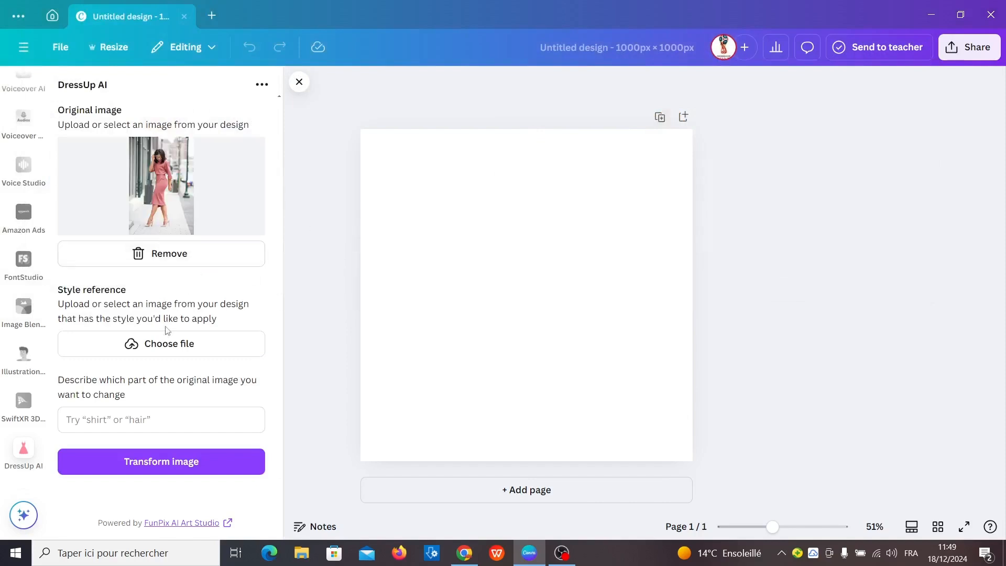
left_click(163, 347)
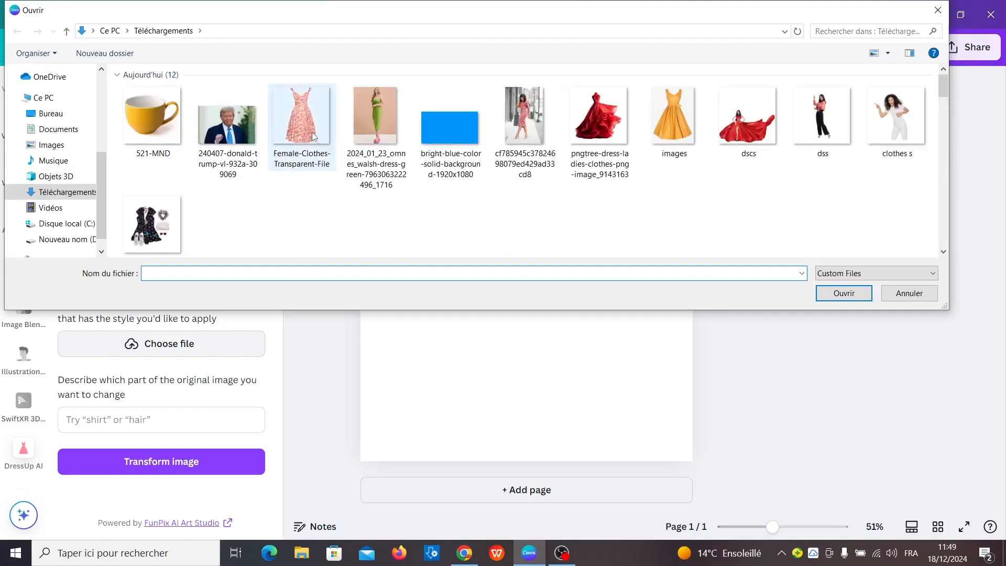
double_click(668, 109)
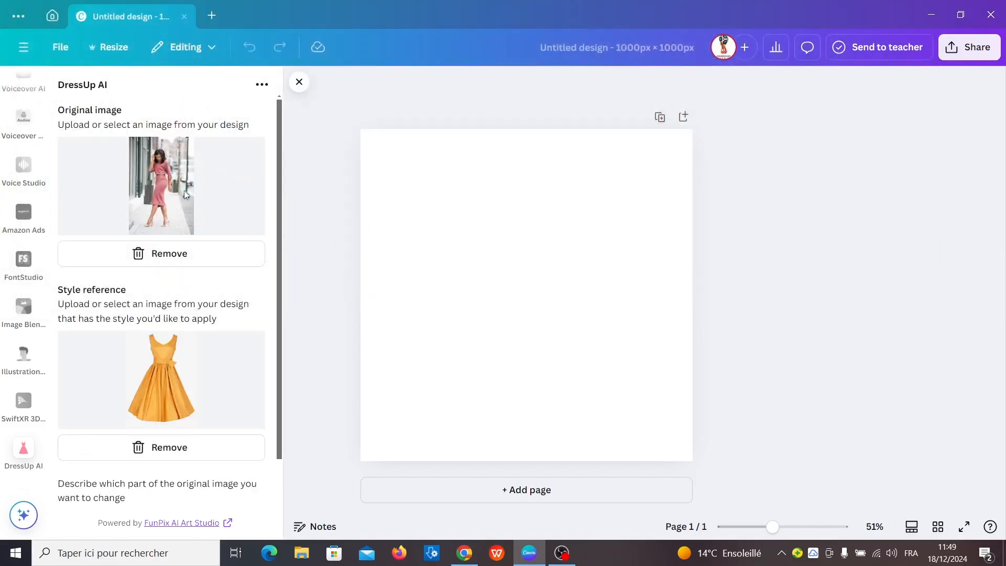
scroll(207, 338, "down", 2)
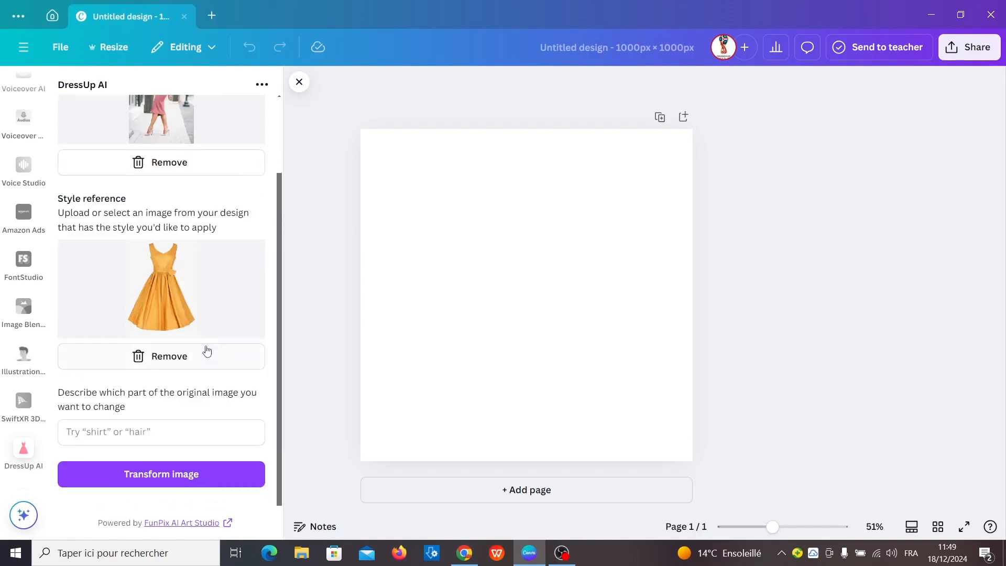
left_click(178, 476)
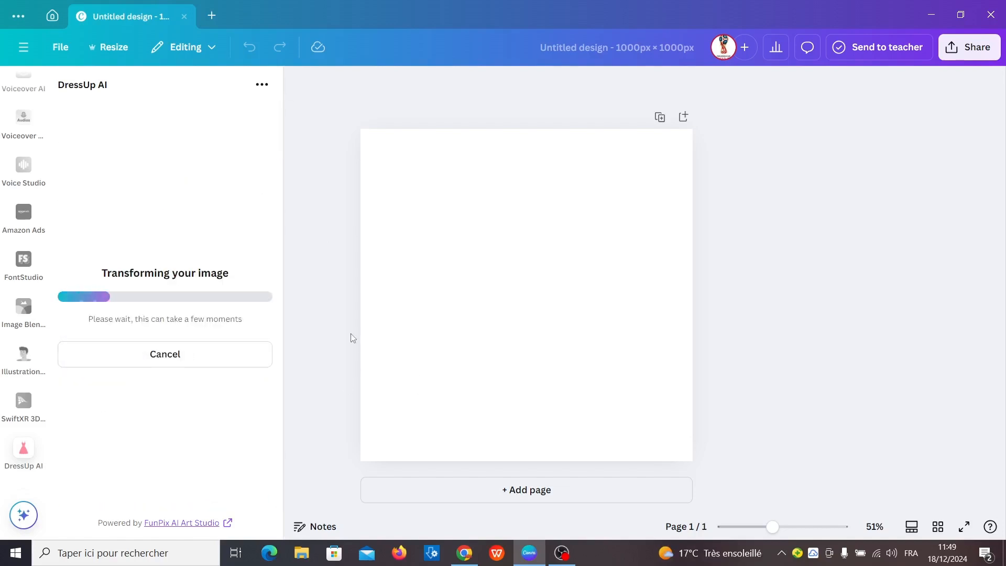
scroll(25, 367, "up", 10)
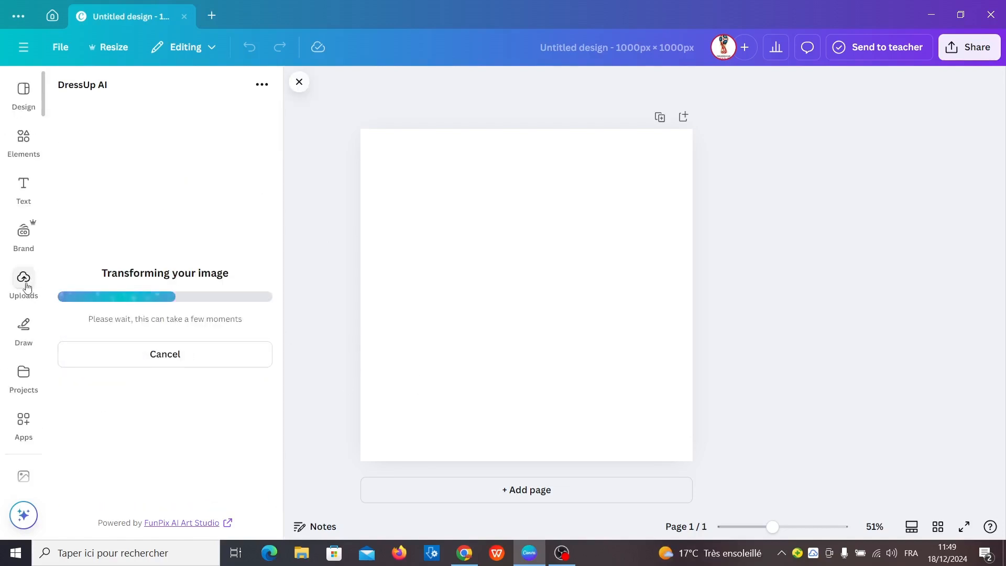
left_click(24, 280)
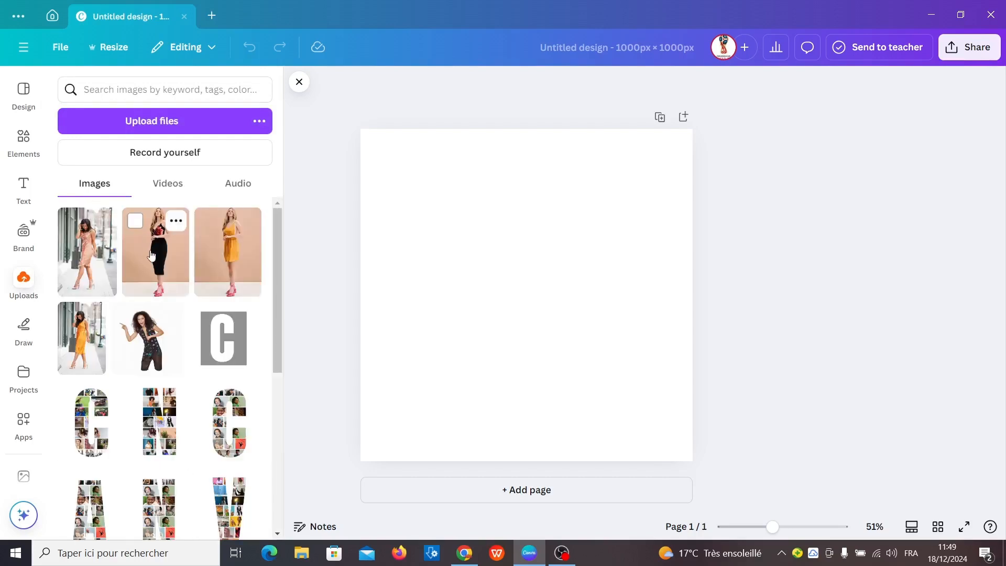
left_click(157, 123)
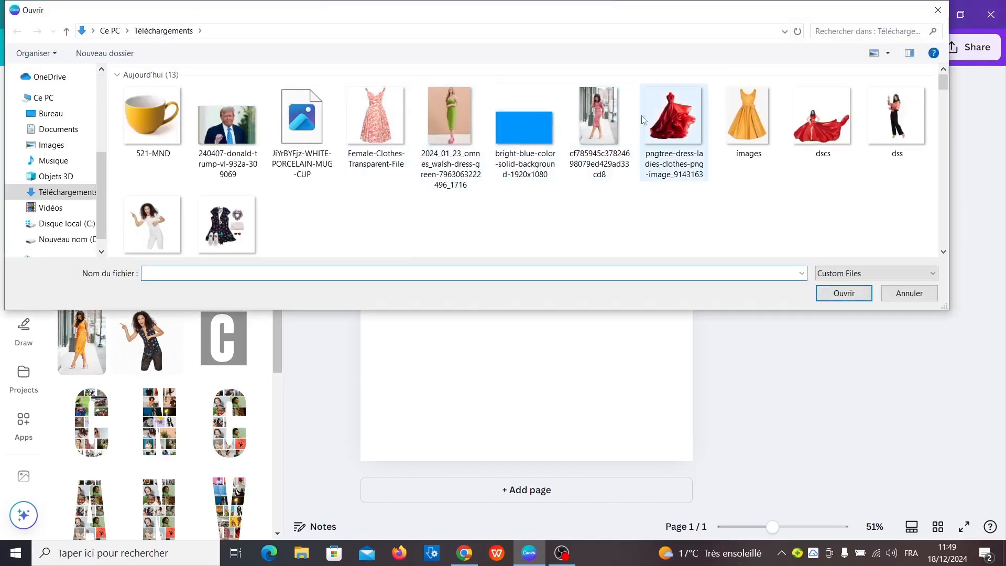
double_click(600, 114)
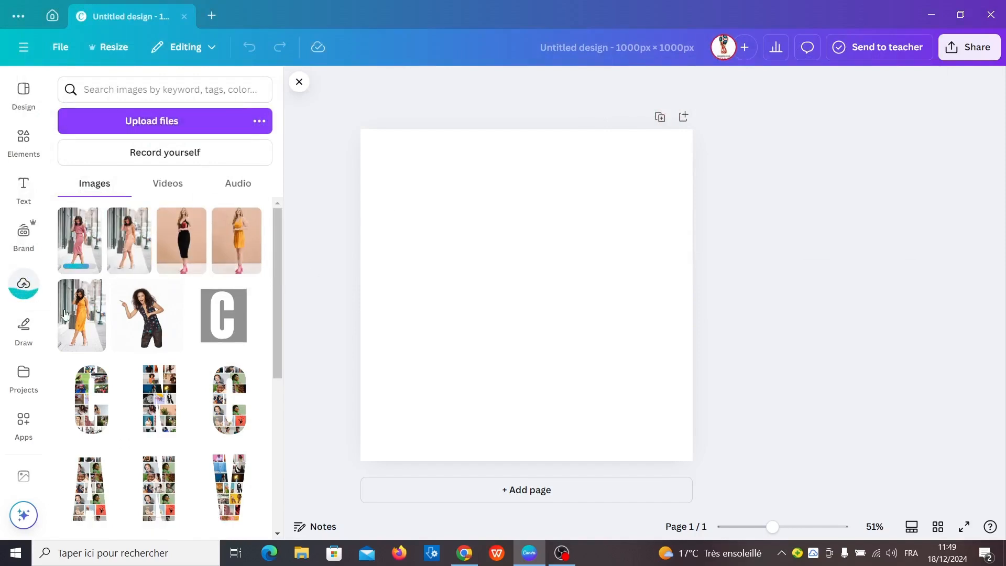
left_click(67, 230)
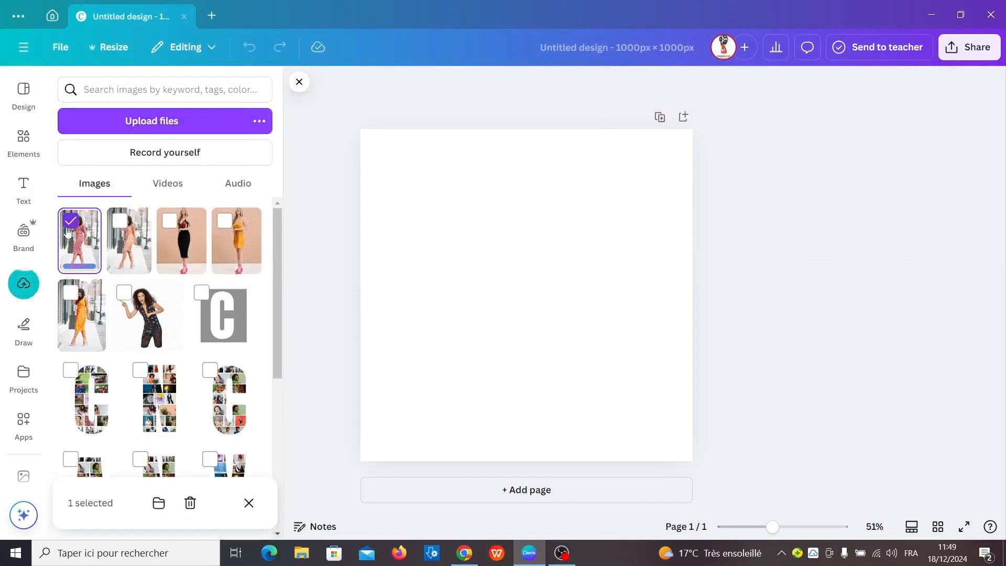
left_click(76, 249)
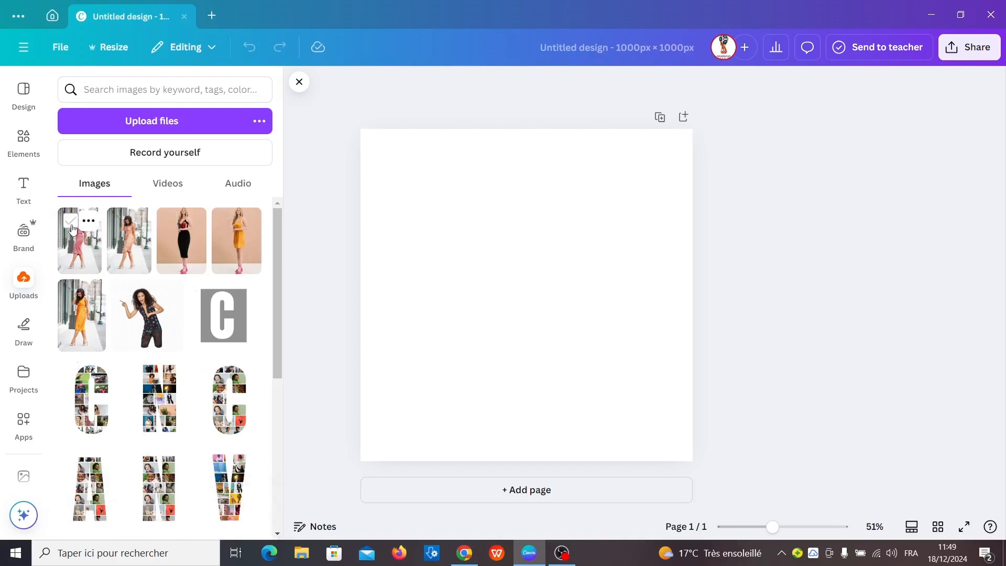
Position and resize the pink-dress photo so it fills nearly the right half of the page at full height
left_click_drag(512, 345, 592, 316)
left_click_drag(606, 387, 586, 365)
left_click_drag(620, 240, 633, 131)
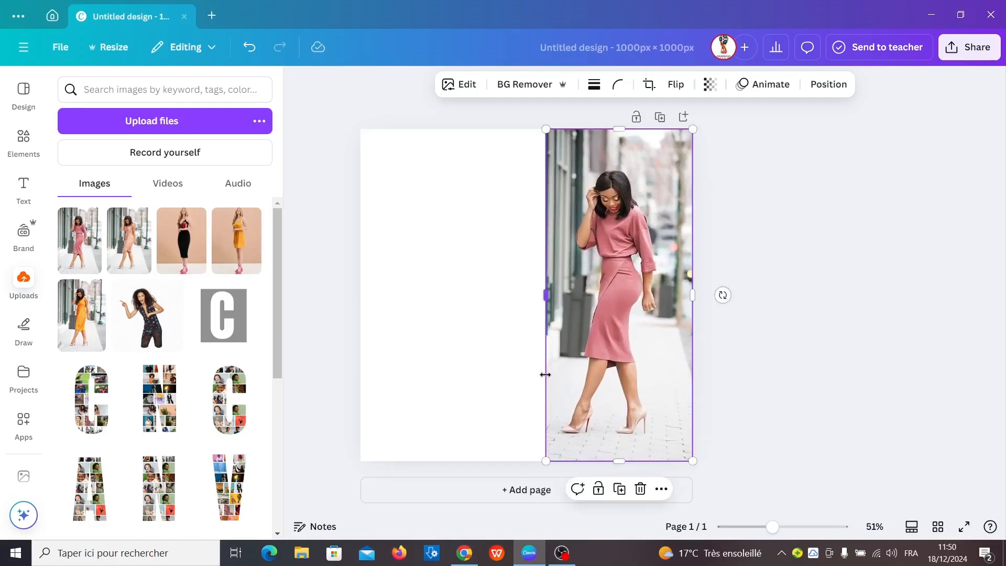
left_click_drag(546, 304, 534, 295)
Return to DressUp AI and add the generated yellow-dress image to the design
scroll(20, 421, "down", 10)
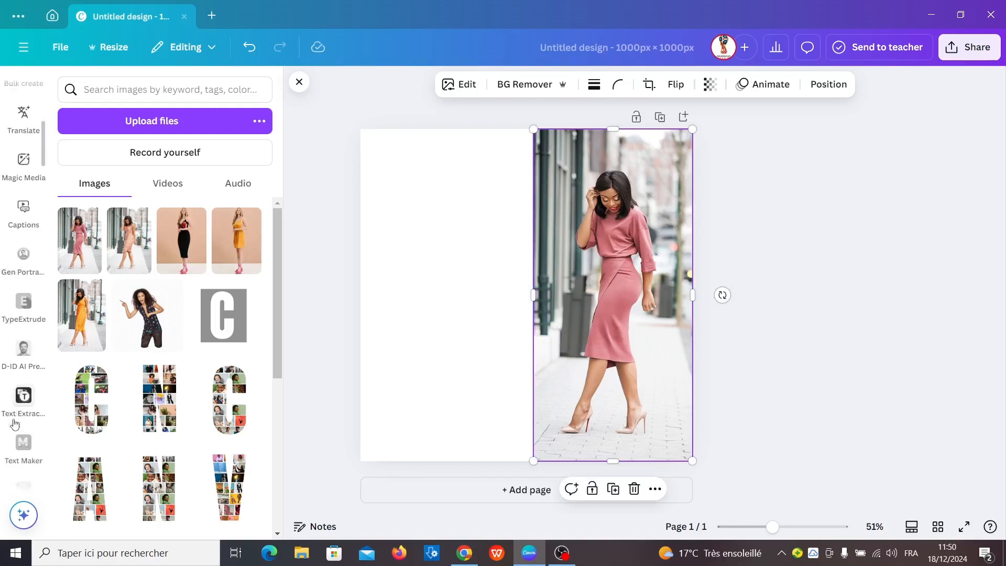
scroll(16, 409, "down", 5)
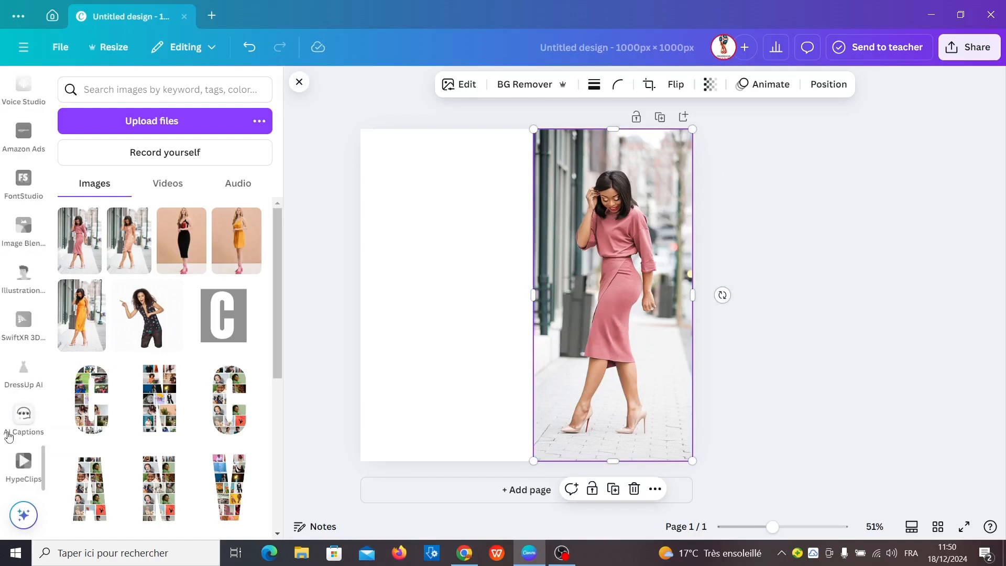
left_click(32, 375)
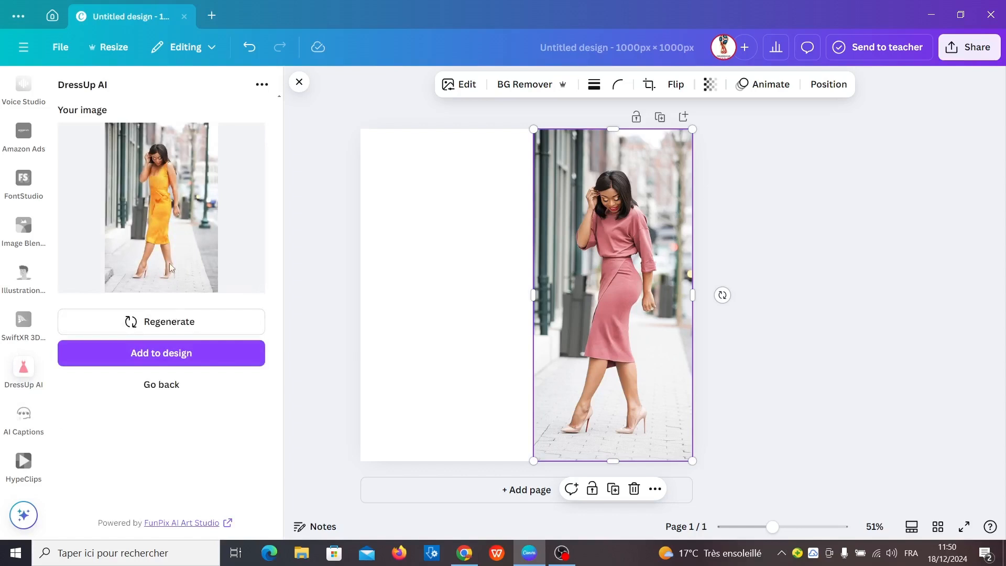
left_click(161, 353)
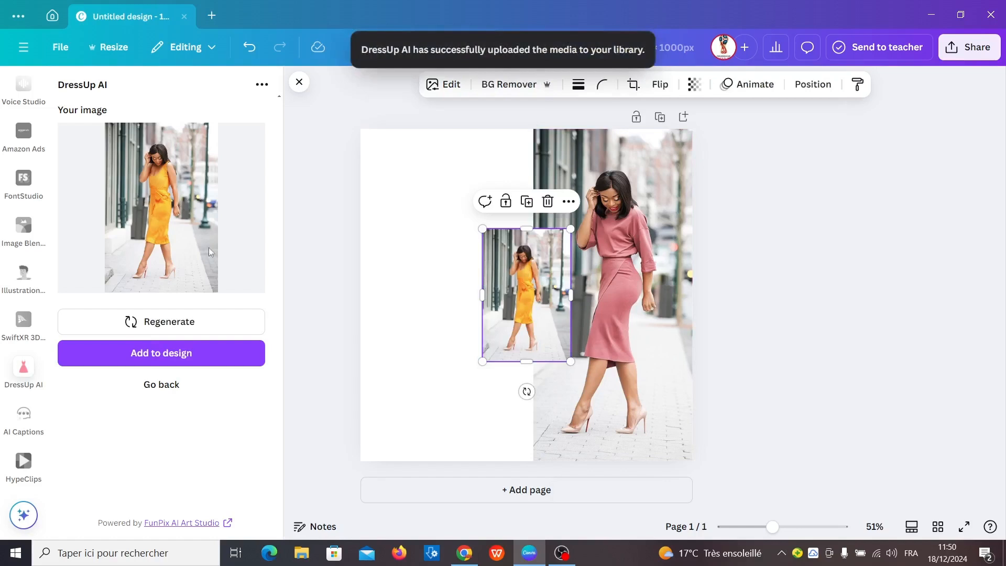
Move the yellow-dress image to the page's left side and enlarge it to full height, meeting the pink-dress photo
left_click_drag(502, 338, 381, 437)
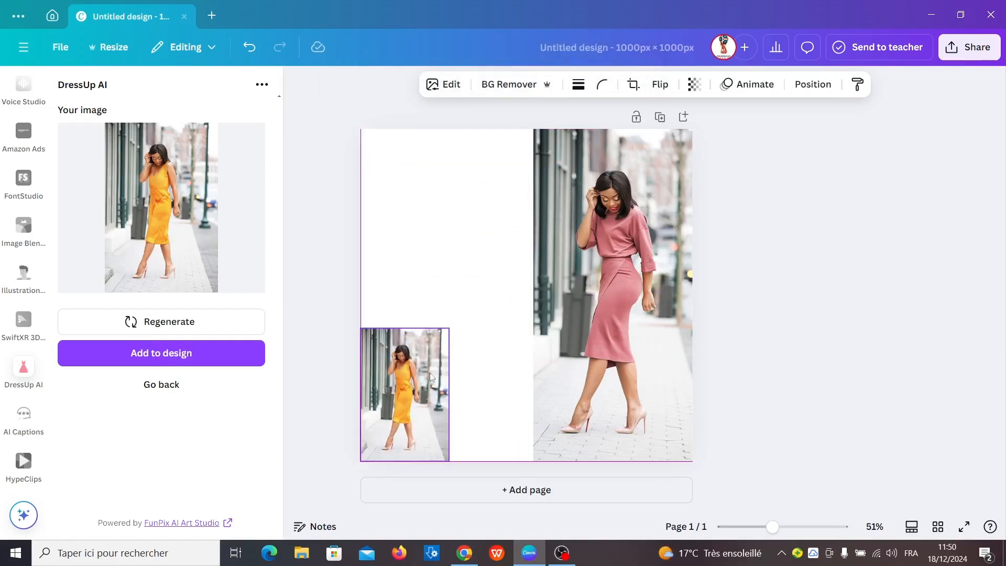
left_click_drag(449, 328, 505, 142)
left_click_drag(554, 316, 527, 315)
left_click_drag(457, 298, 448, 297)
left_click_drag(519, 170, 540, 129)
left_click(721, 470)
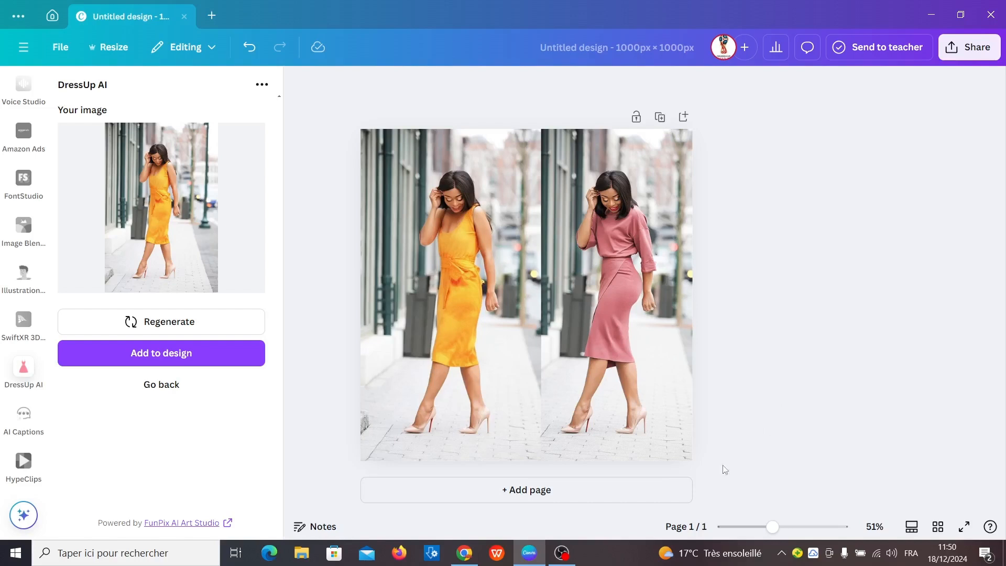
left_click(559, 495)
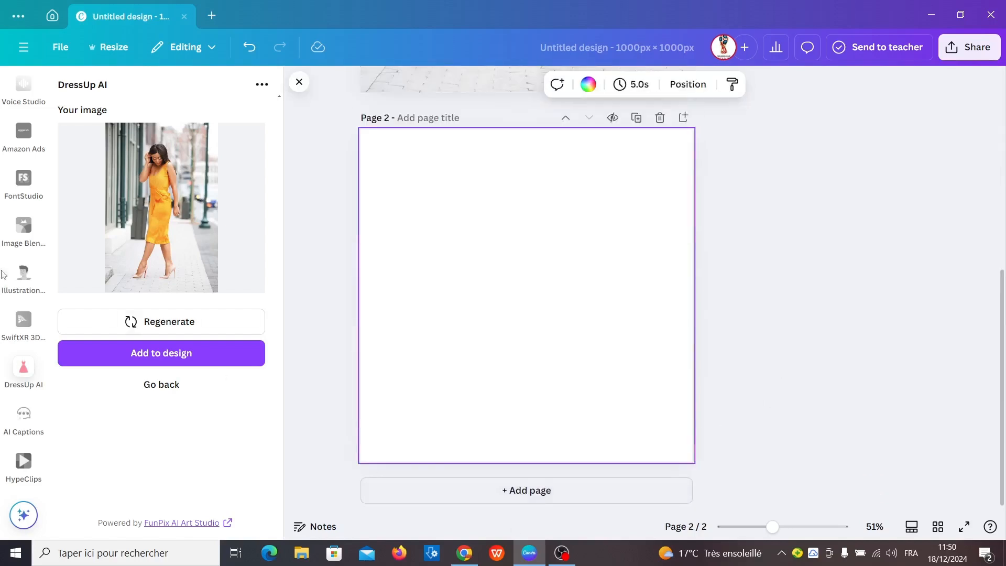
scroll(21, 238, "up", 10)
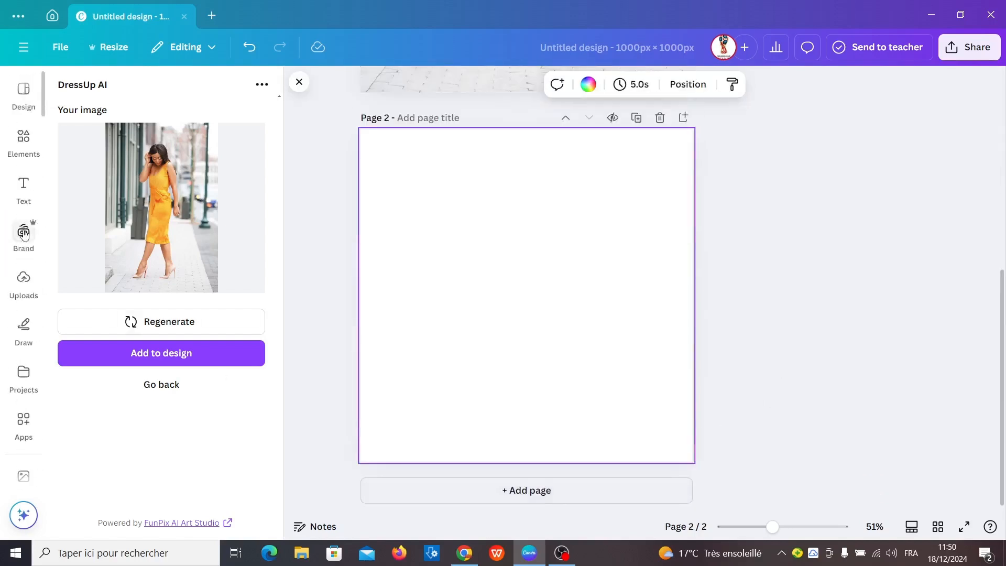
left_click(21, 283)
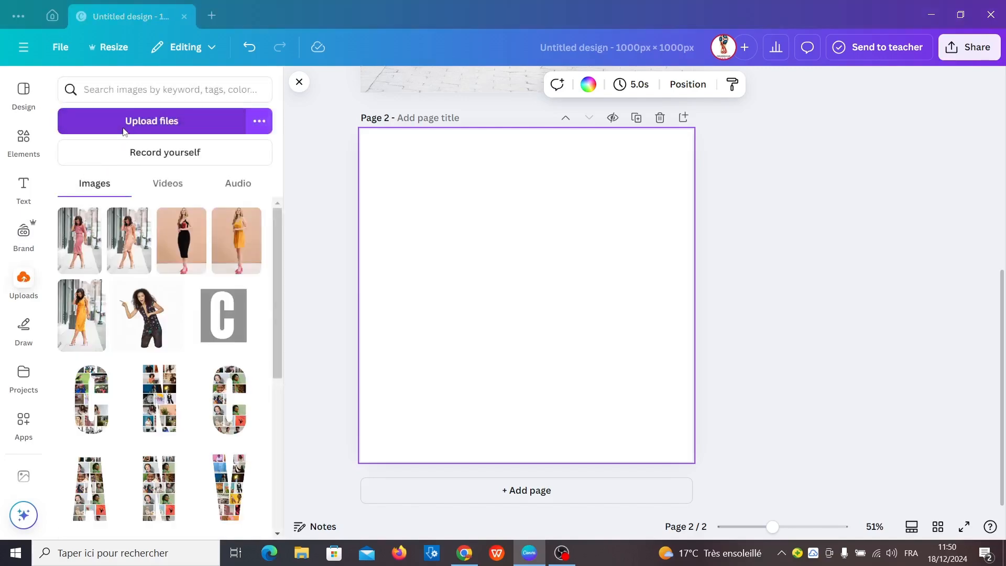
left_click(125, 121)
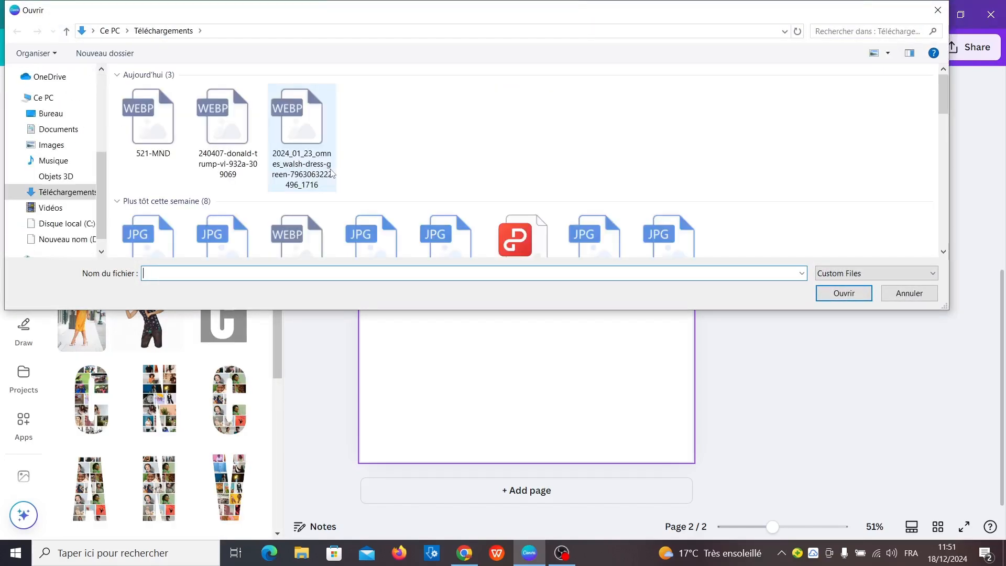
left_click(444, 123)
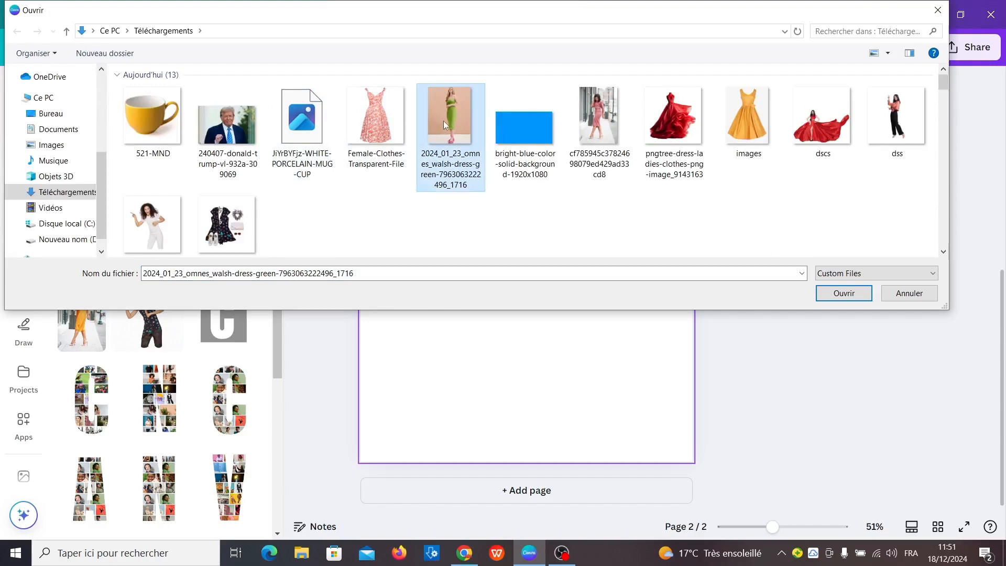
double_click(444, 120)
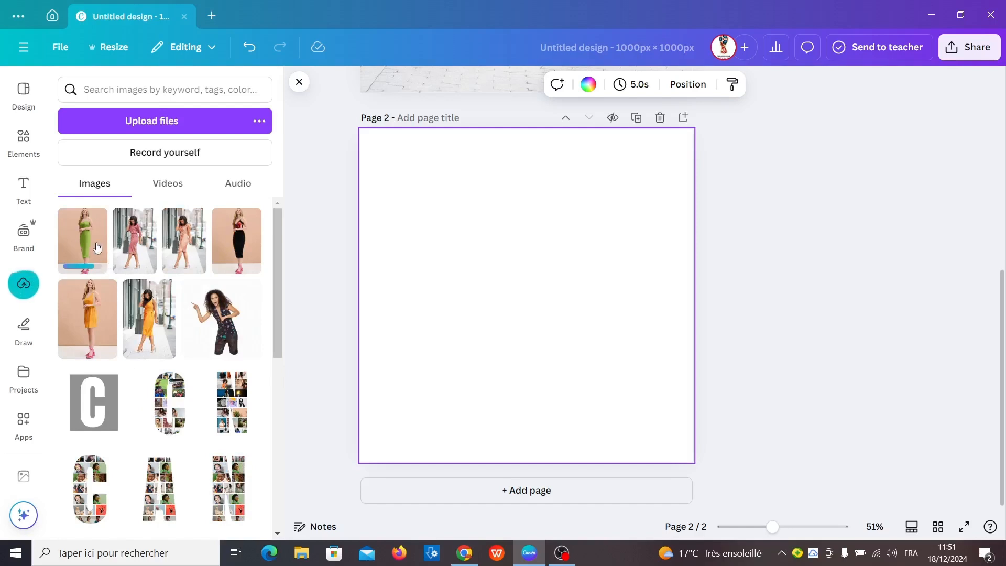
left_click(87, 244)
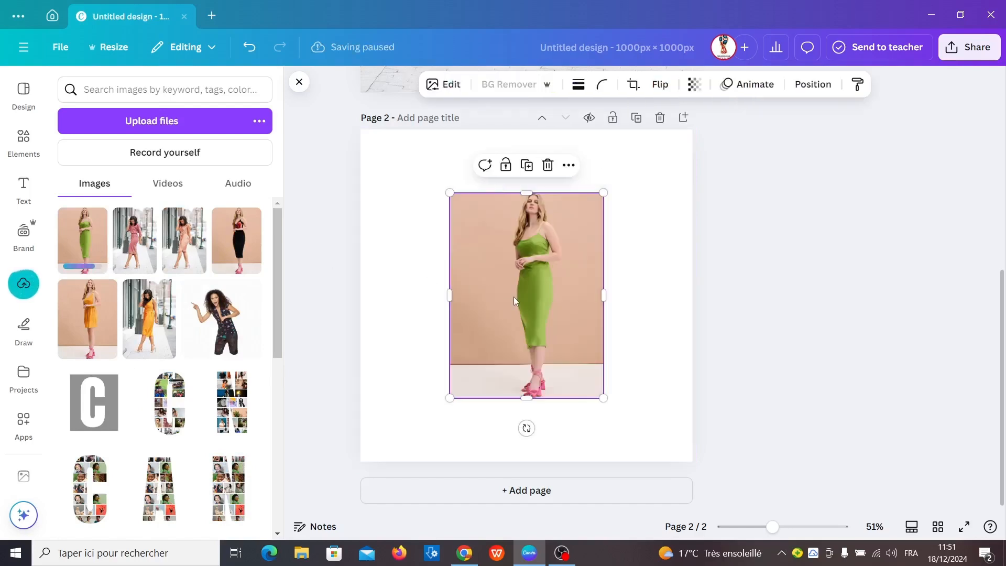
Position and resize the green-dress photo so it fills nearly the right half of page 2 at full height
left_click_drag(514, 297, 597, 238)
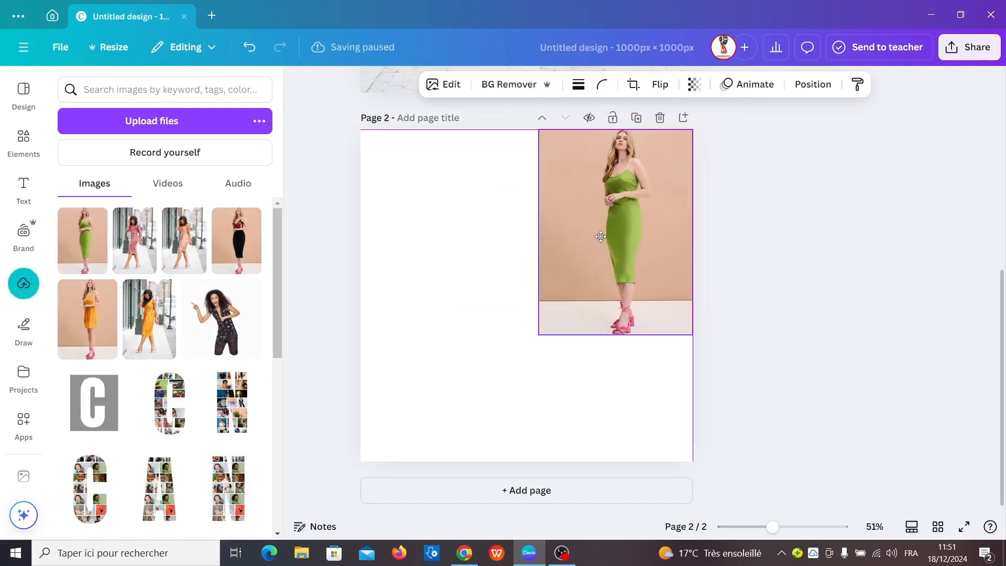
left_click_drag(538, 230, 559, 231)
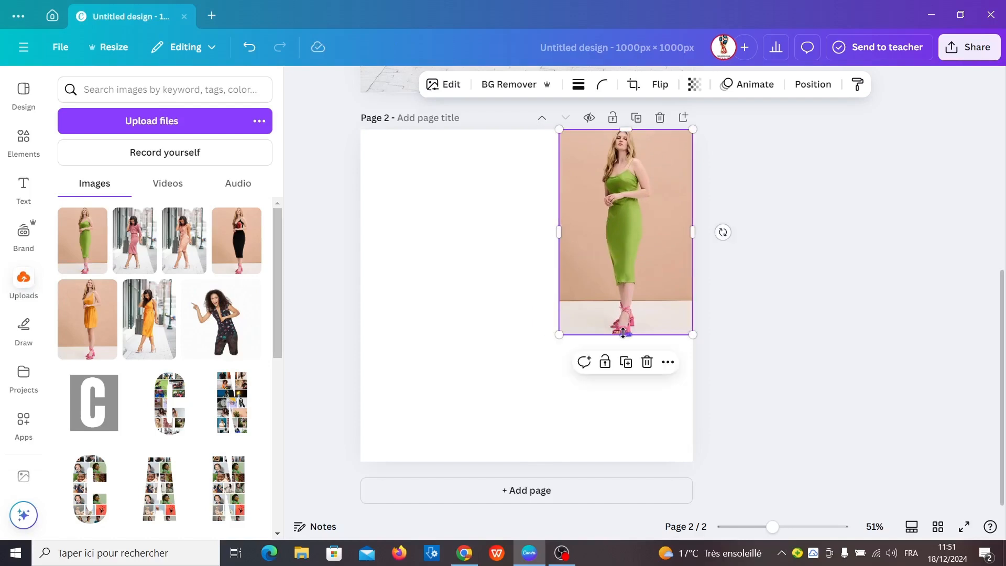
left_click_drag(623, 333, 615, 460)
left_click_drag(555, 300, 538, 295)
Return to the DressUp AI input form and remove the previous original image
scroll(29, 422, "down", 5)
scroll(28, 422, "down", 10)
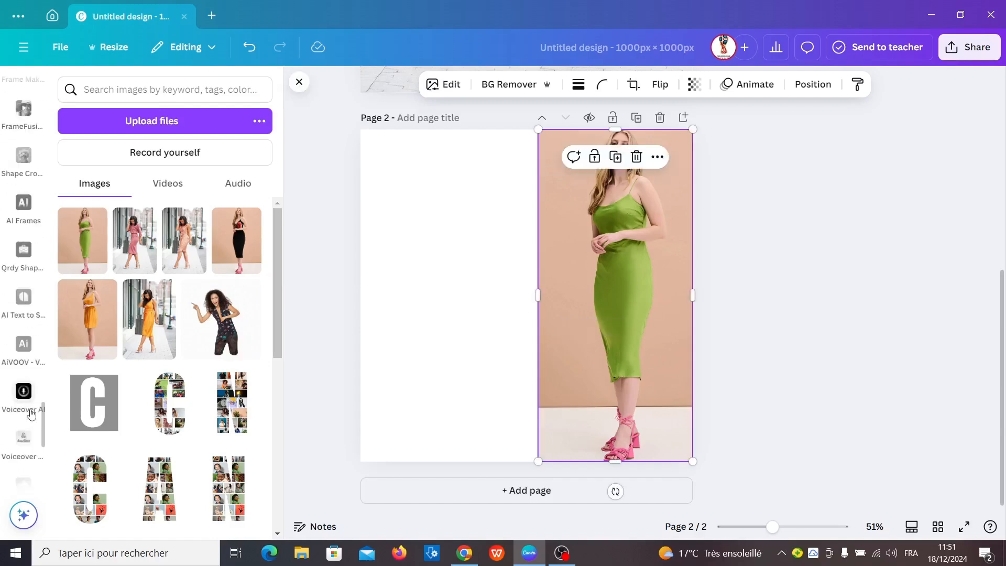
left_click(23, 368)
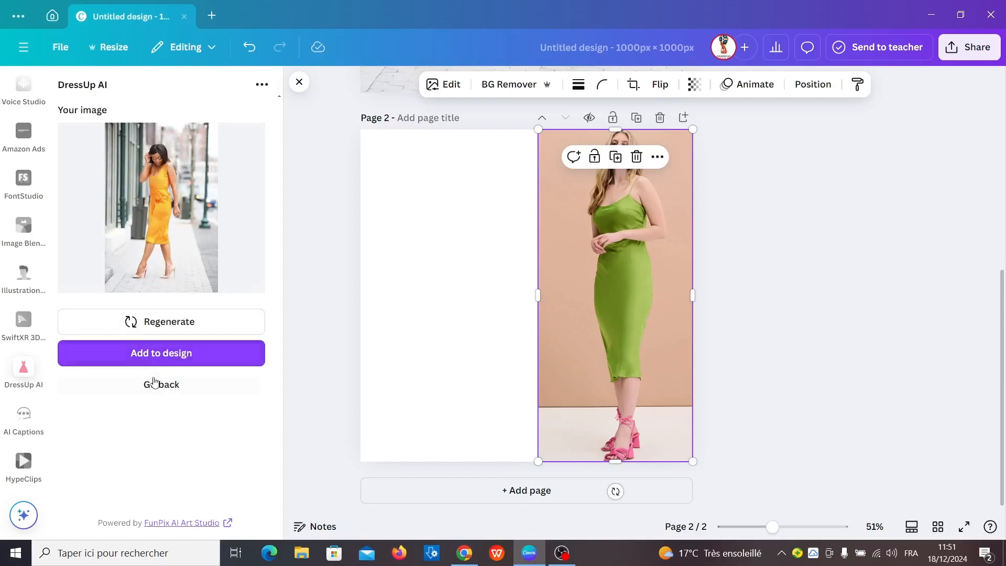
left_click(157, 385)
left_click(145, 252)
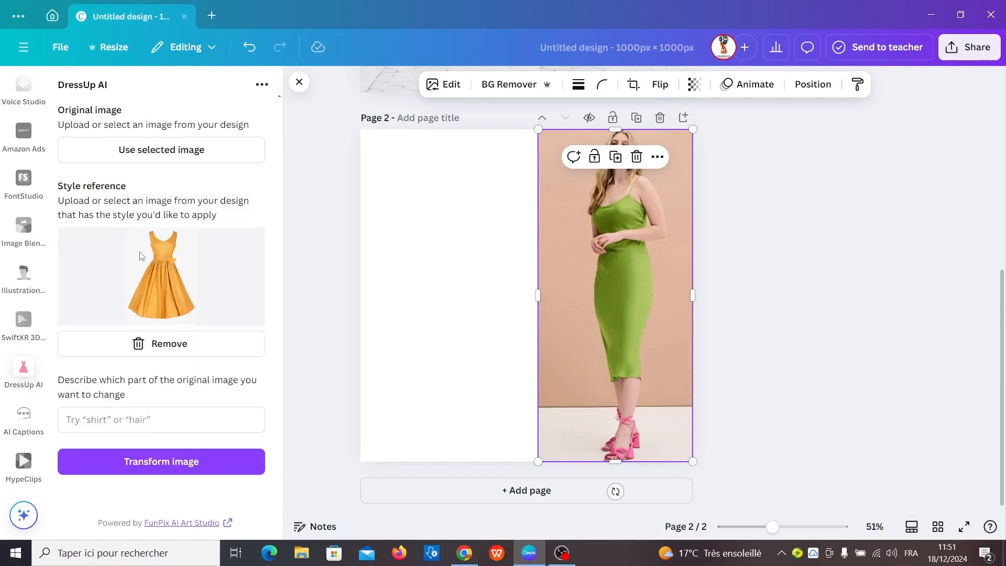
Set the selected green-dress photo as the original image and replace the style reference with the file Female-Clothes-Transparent-File
left_click(145, 150)
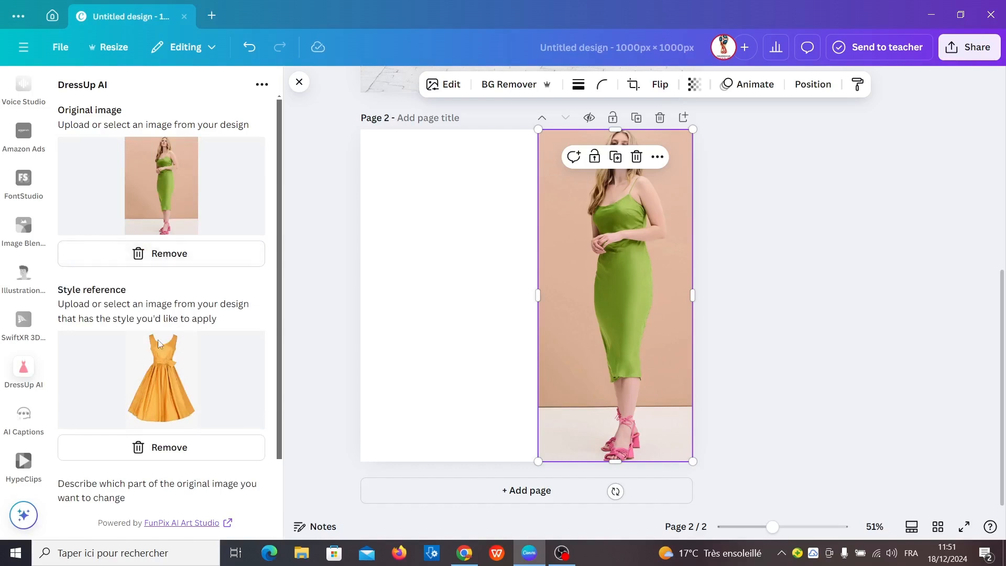
left_click(143, 447)
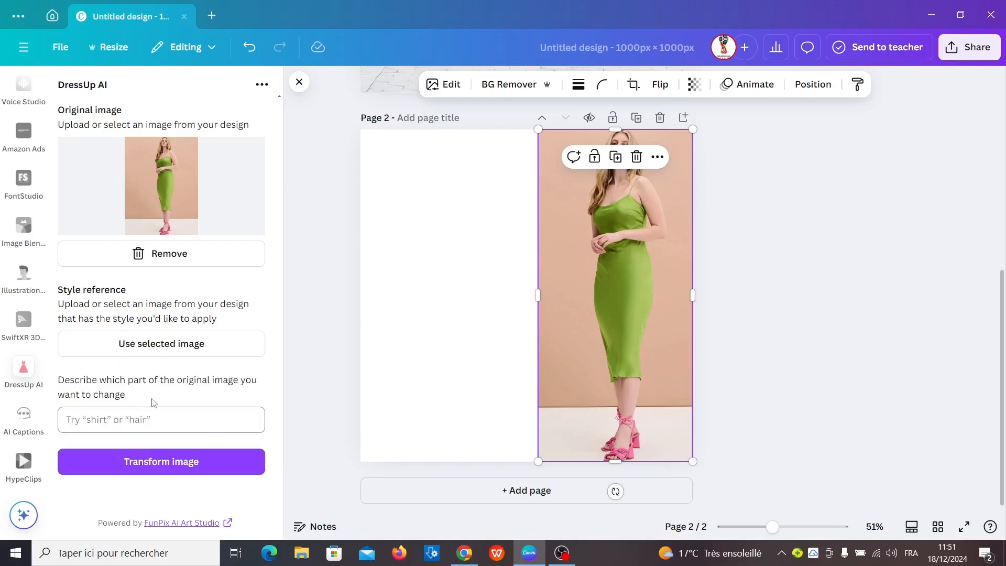
left_click(445, 390)
left_click(189, 345)
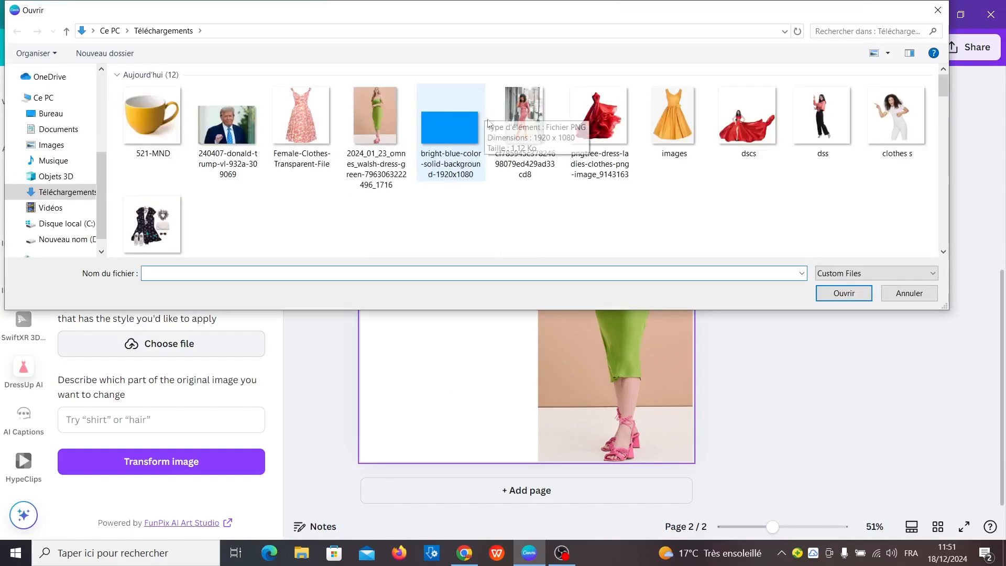
double_click(295, 126)
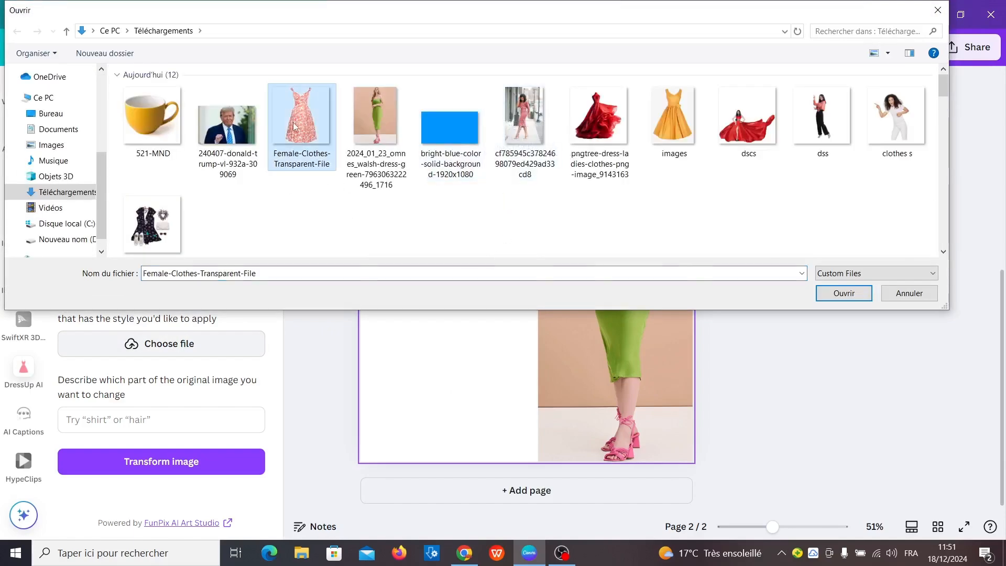
Transform the green-dress photo with the patterned-dress reference and add the generated image to page 2
scroll(274, 448, "down", 2)
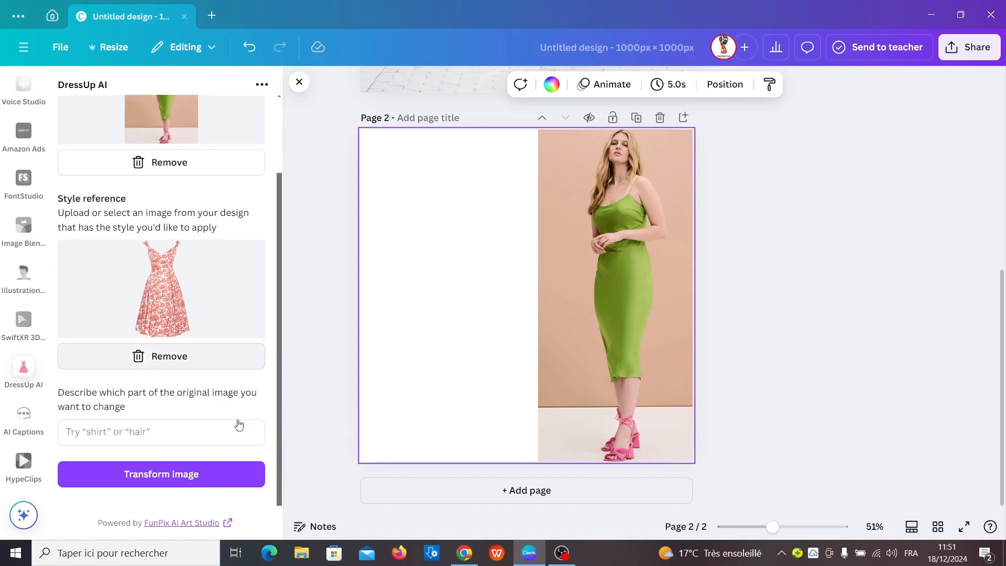
left_click(196, 474)
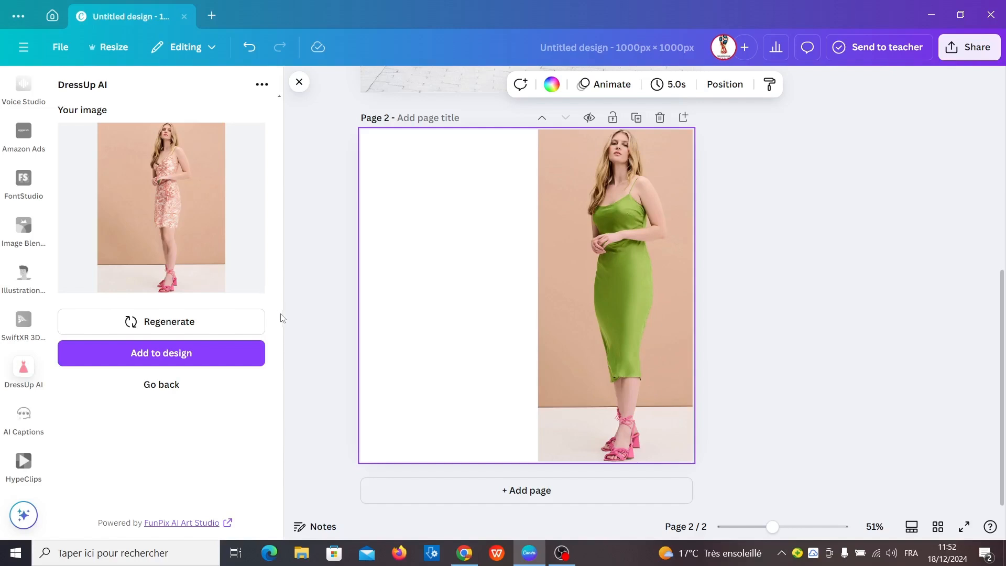
left_click(229, 351)
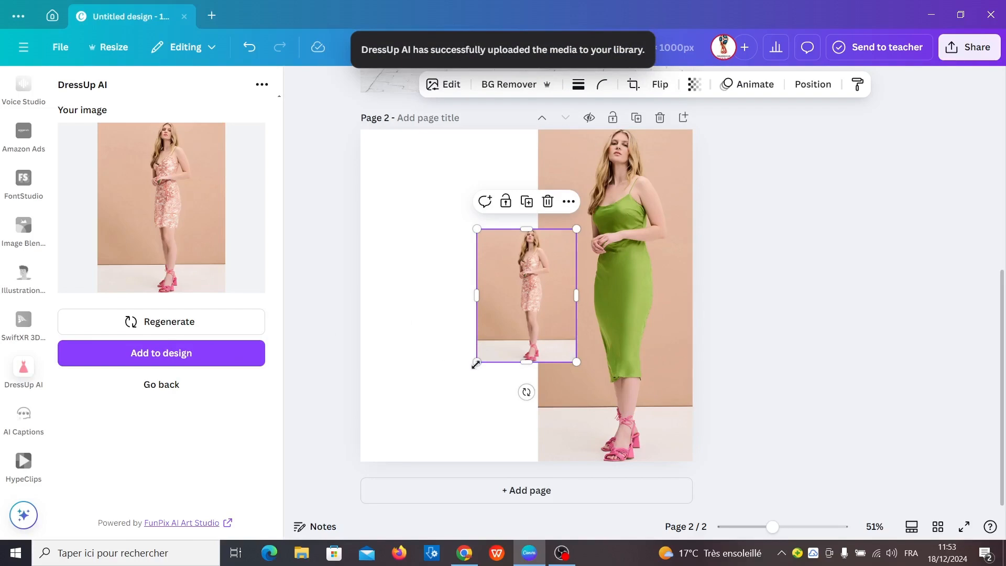
Enlarge the generated patterned-dress image to full page height and place it on page 2's left half, beside the green-dress photo
left_click_drag(476, 364, 366, 511)
left_click_drag(512, 411, 486, 312)
left_click_drag(446, 409, 446, 462)
Return to the DressUp AI input form and replace the style reference with the yellow-dress file named images
left_click(151, 384)
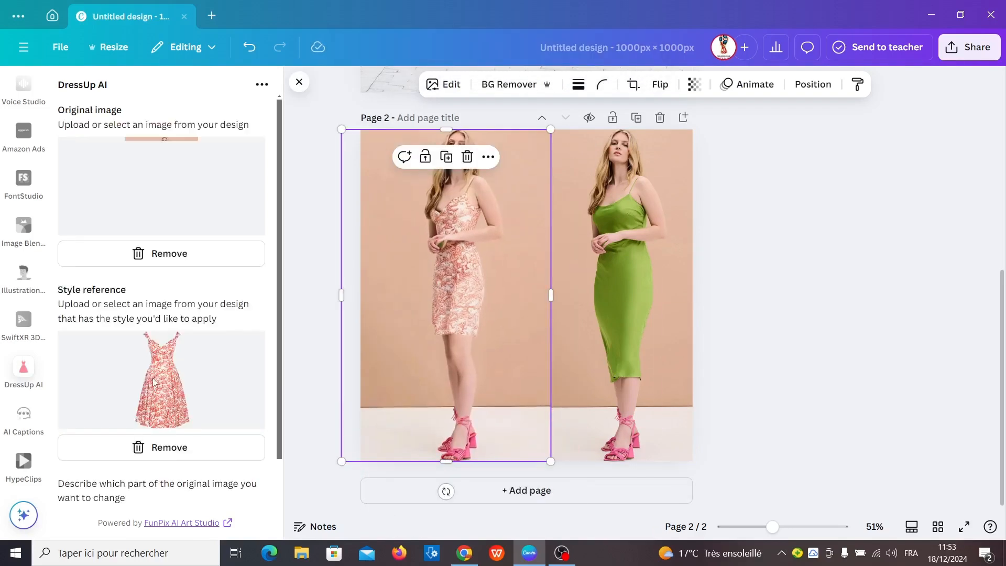
left_click(152, 446)
left_click(169, 341)
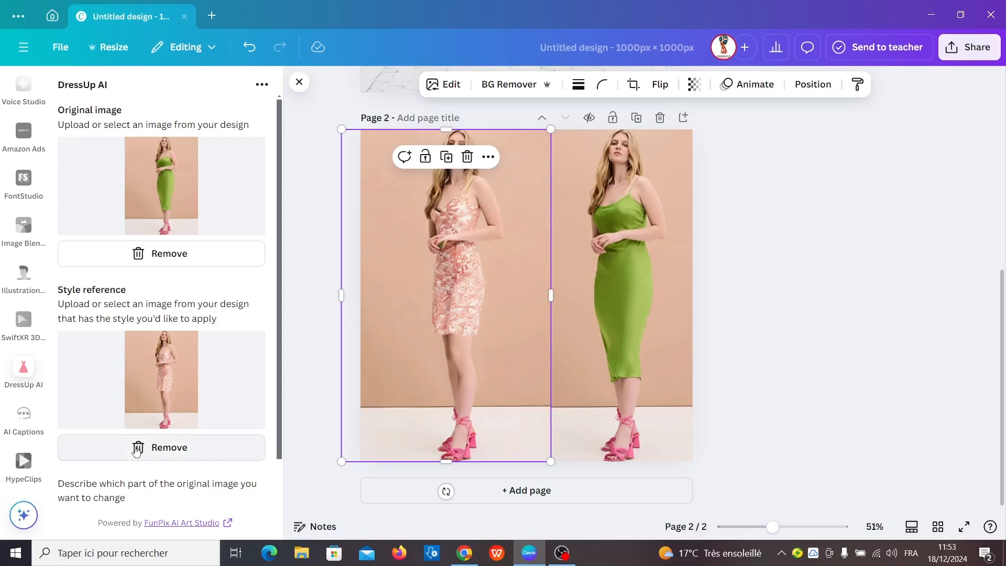
left_click(152, 447)
left_click(805, 393)
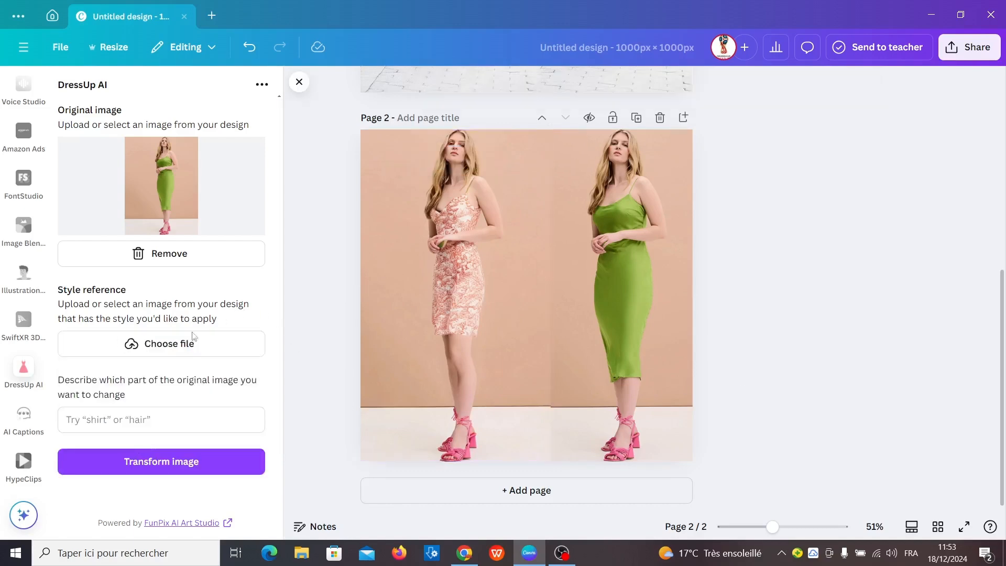
left_click(179, 343)
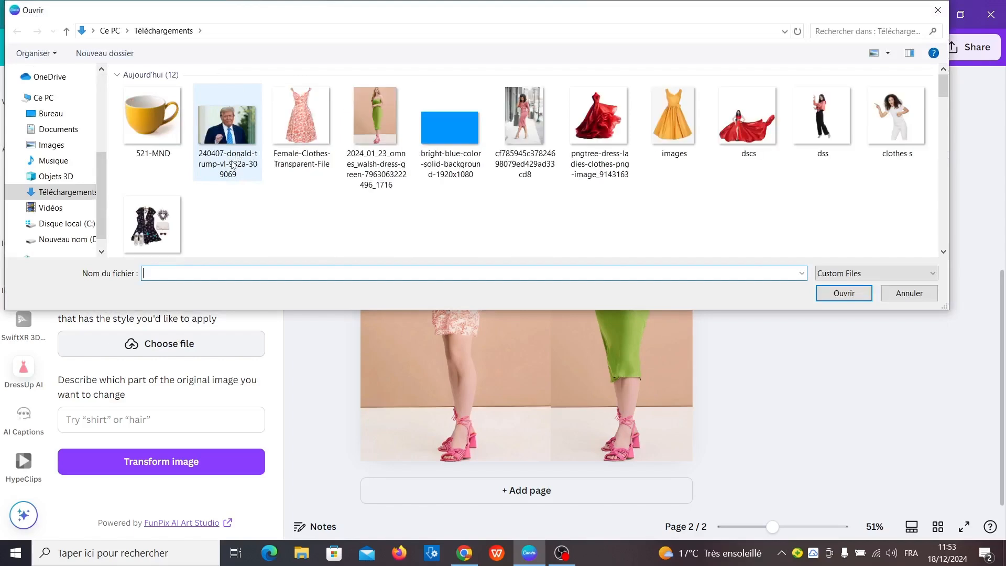
double_click(689, 135)
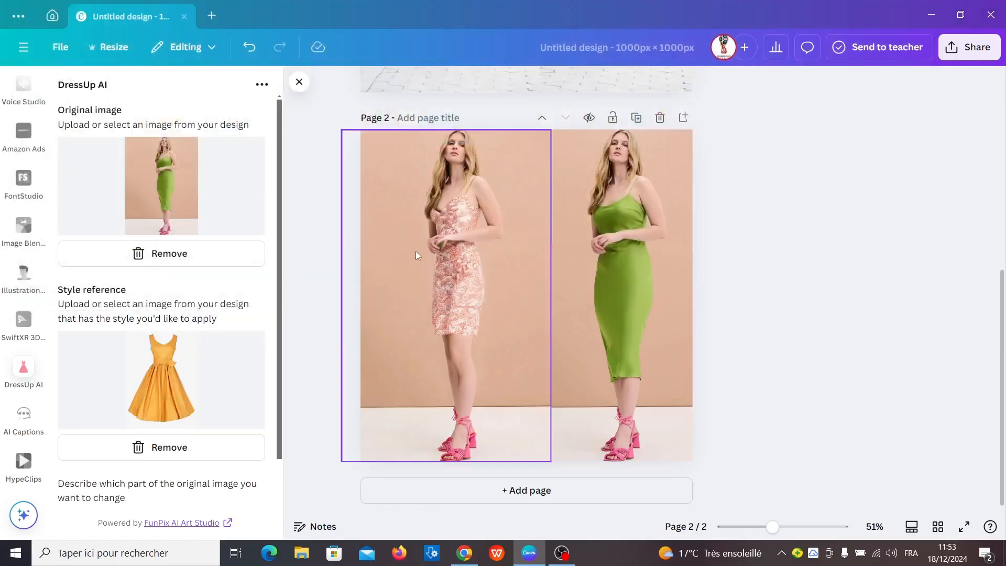
Transform the green-dress photo with the yellow-dress reference and place the generated image on a new third page
scroll(160, 501, "down", 3)
left_click(158, 486)
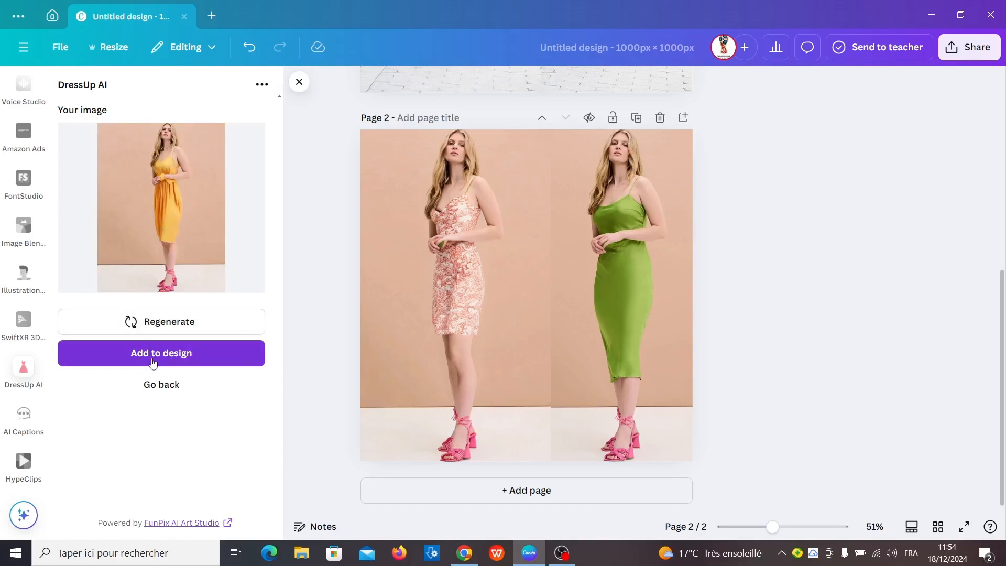
left_click(504, 490)
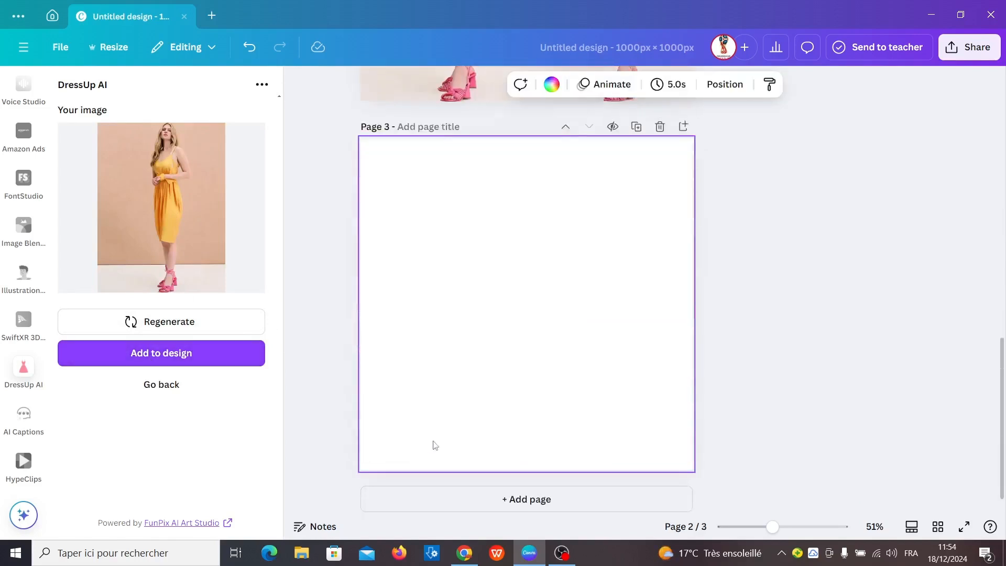
left_click(179, 354)
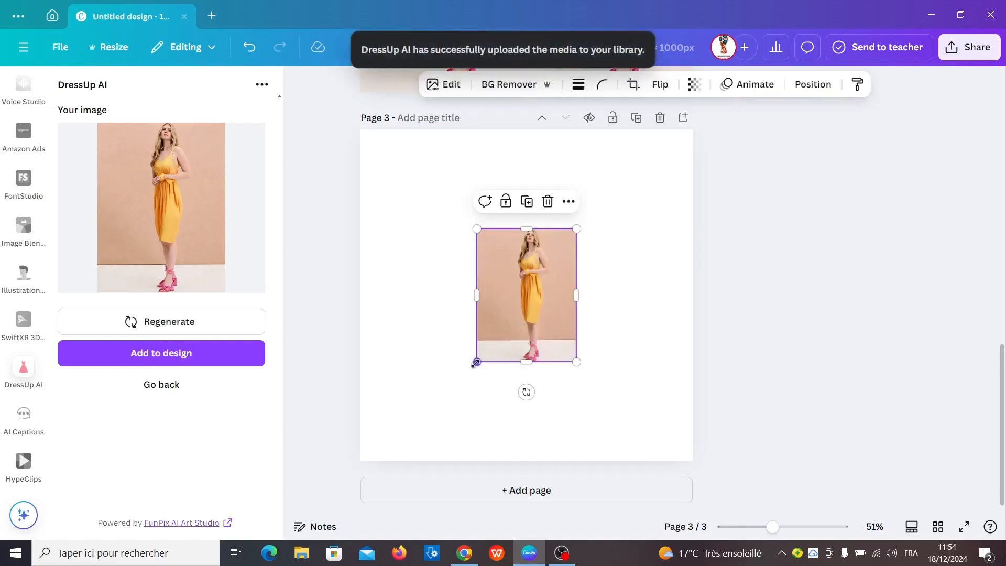
Enlarge the generated yellow-dress image to page 3's full height, keeping it roughly centred, and deselect it
left_click_drag(475, 363, 402, 460)
left_click_drag(576, 228, 651, 128)
left_click(723, 267)
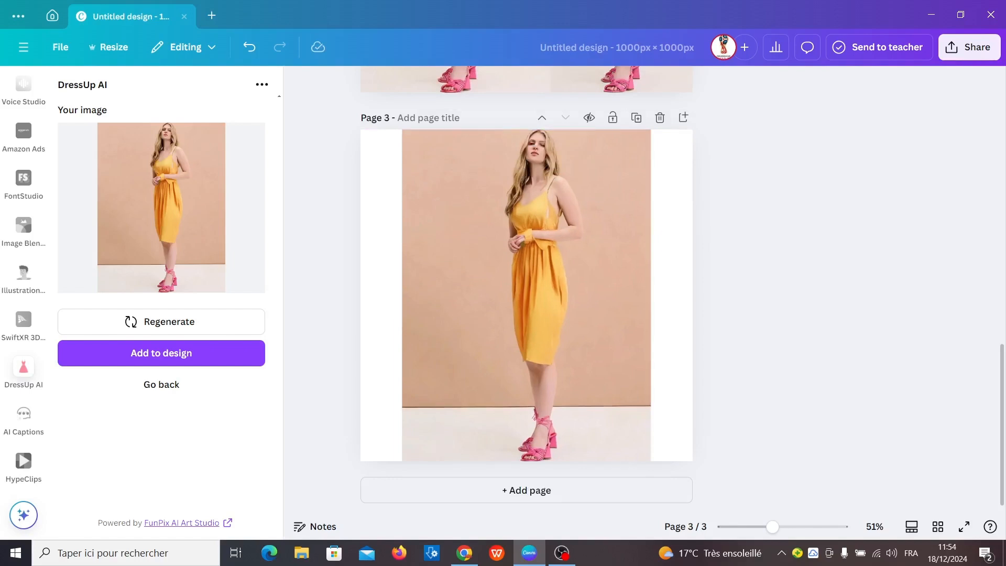
Open the download settings for the design
left_click(964, 58)
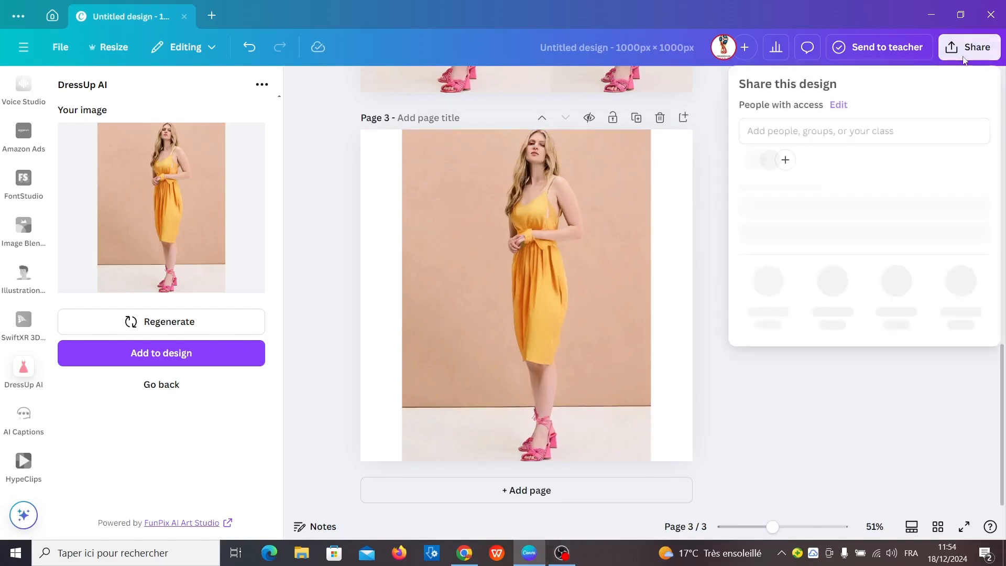
left_click(759, 295)
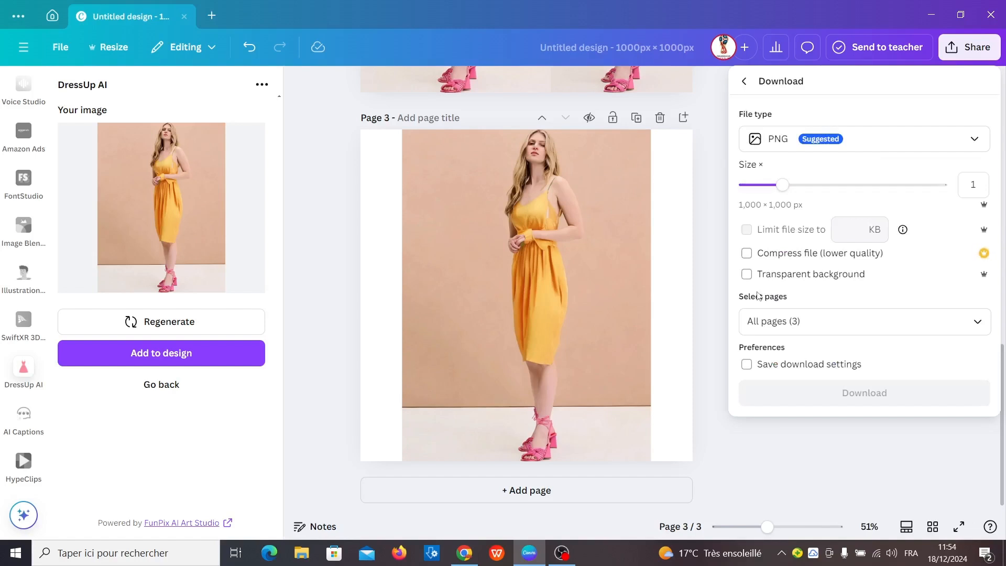